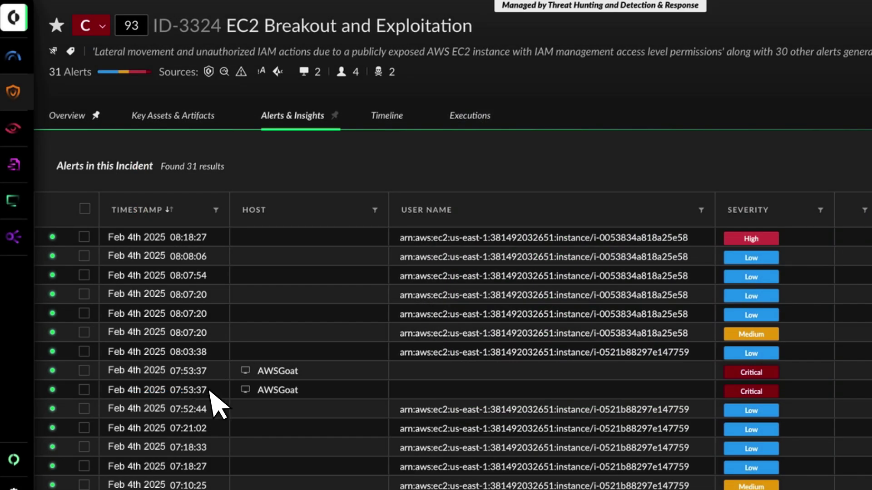
# - Open the pc-national-bank S3 bucket's asset details from an incident ID-3324 alert
pyautogui.click(768, 239)
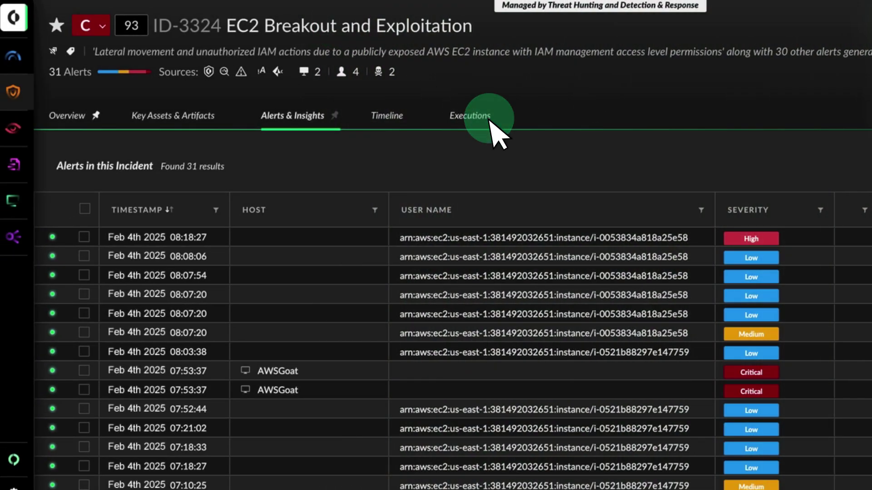
# - Show the GitHub-download alert details and docker-php-entrypoint process info in host ip-10-0-1-24's causality graph
pyautogui.click(489, 117)
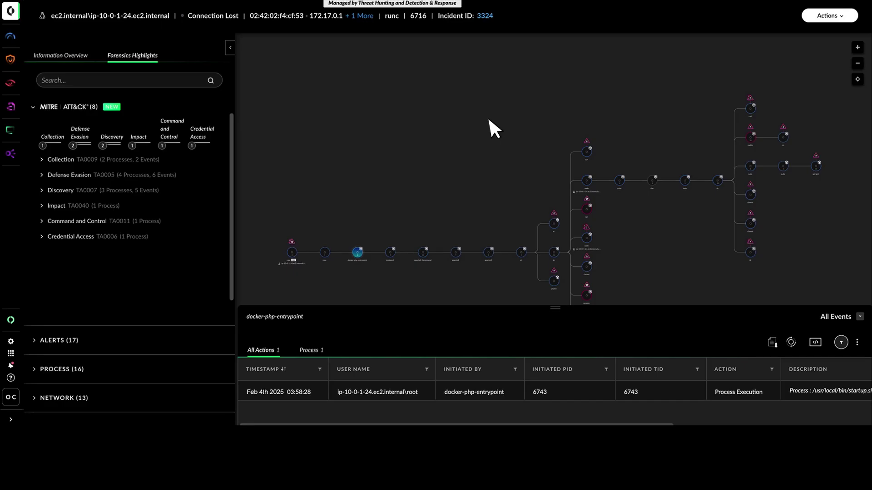
pyautogui.click(588, 141)
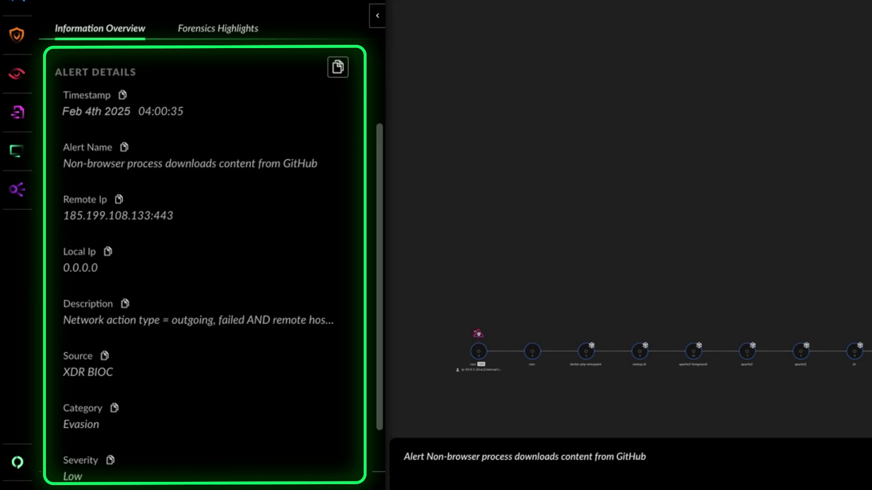
pyautogui.click(589, 352)
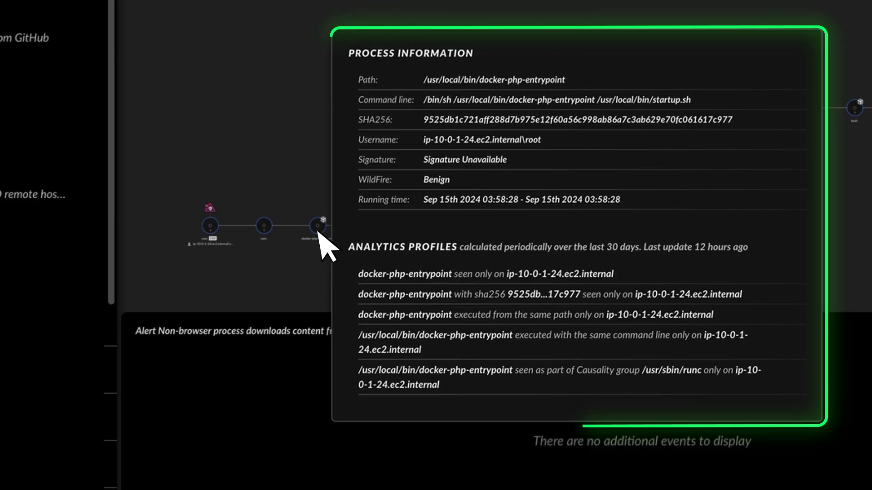